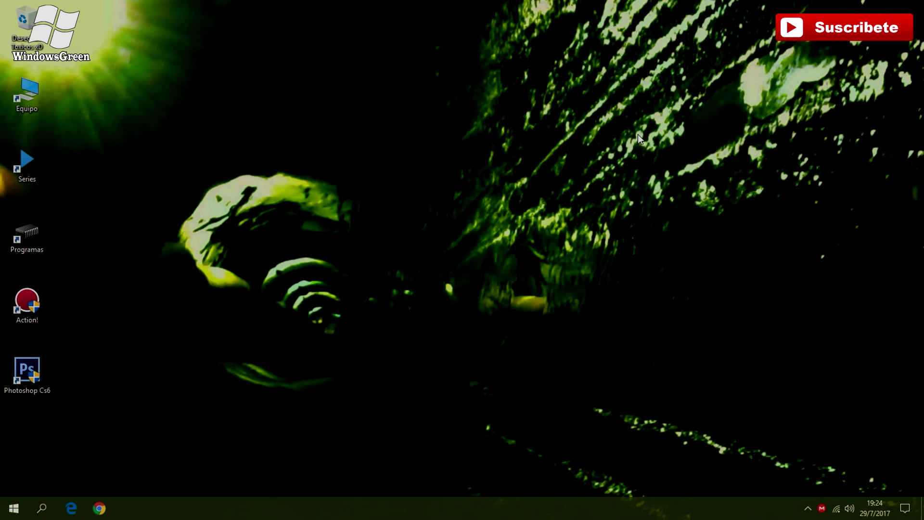
# - Launch Photoshop CS6 as admin in Spanish (es_ES) and close the Línea de tiempo panel
pyautogui.doubleClick(29, 374)
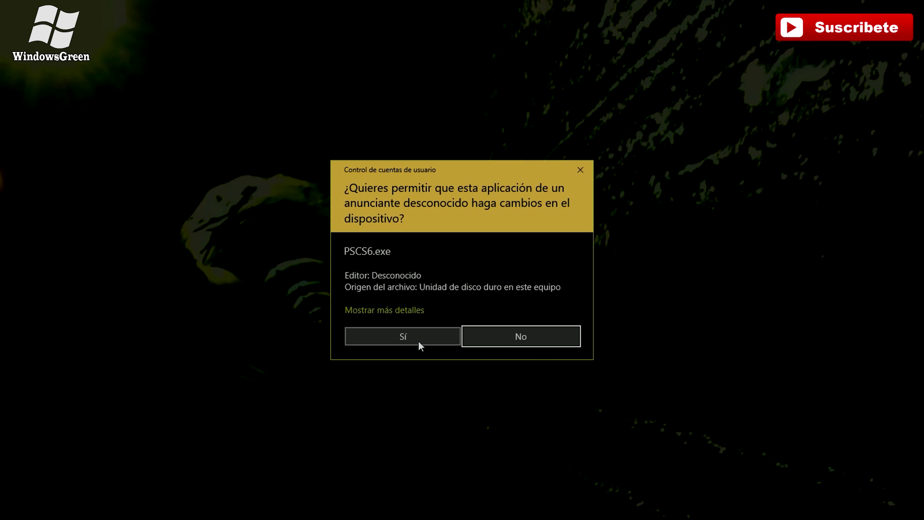
pyautogui.click(421, 336)
pyautogui.click(340, 225)
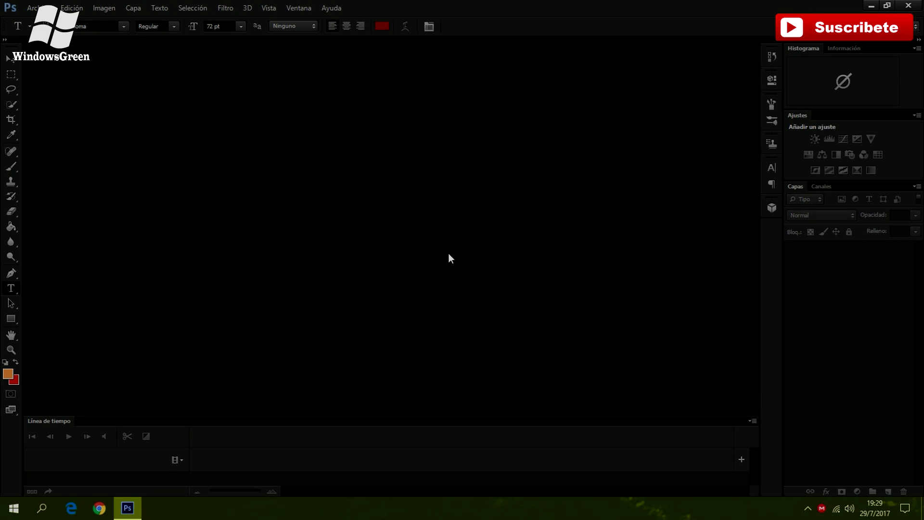
pyautogui.click(752, 421)
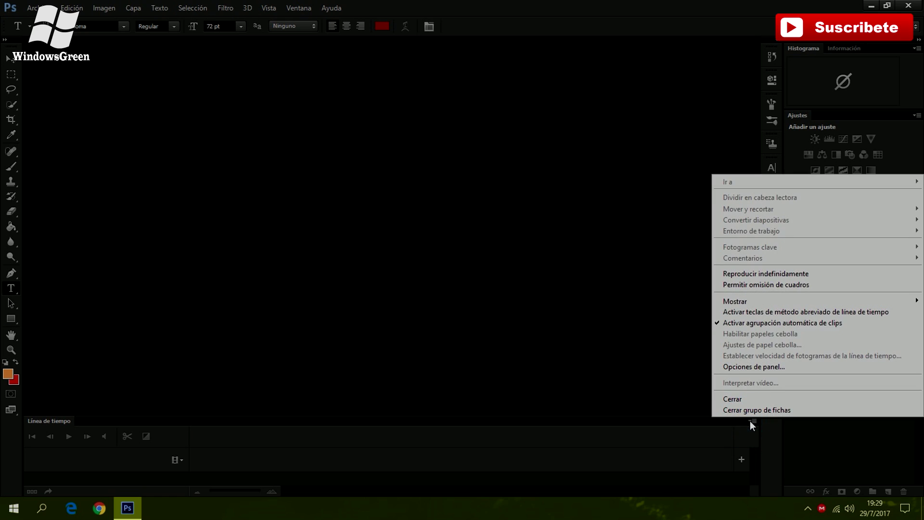
pyautogui.click(761, 400)
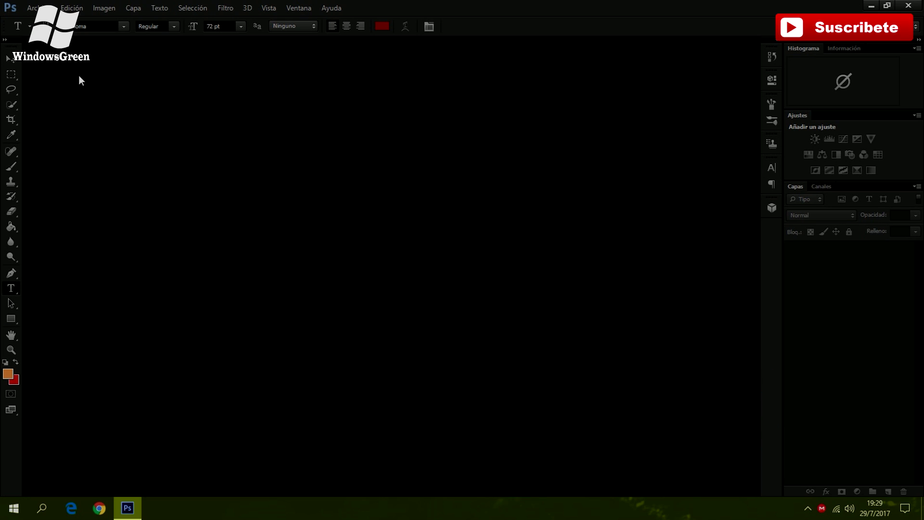
# - Create a 1279,98 × 719,98 cm, 28,346 px/cm document, accepting the oversized-document warning
pyautogui.click(33, 8)
pyautogui.click(145, 18)
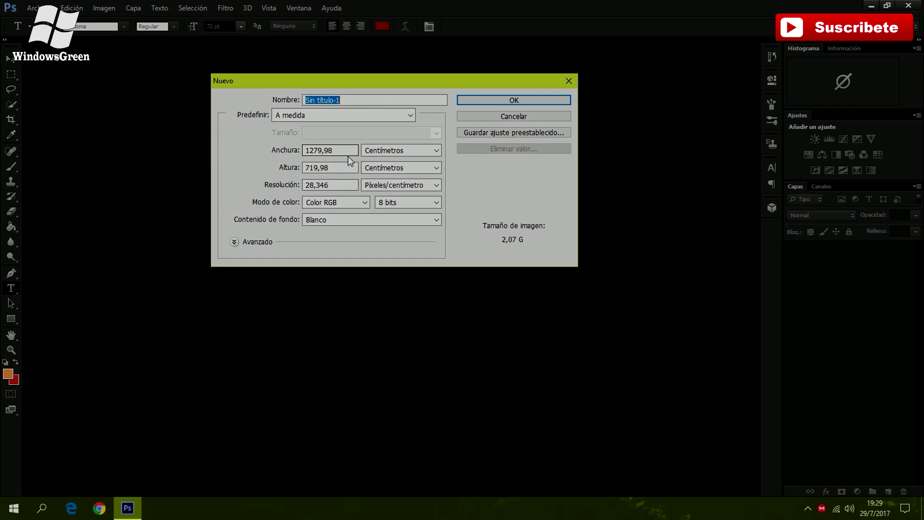
pyautogui.click(504, 101)
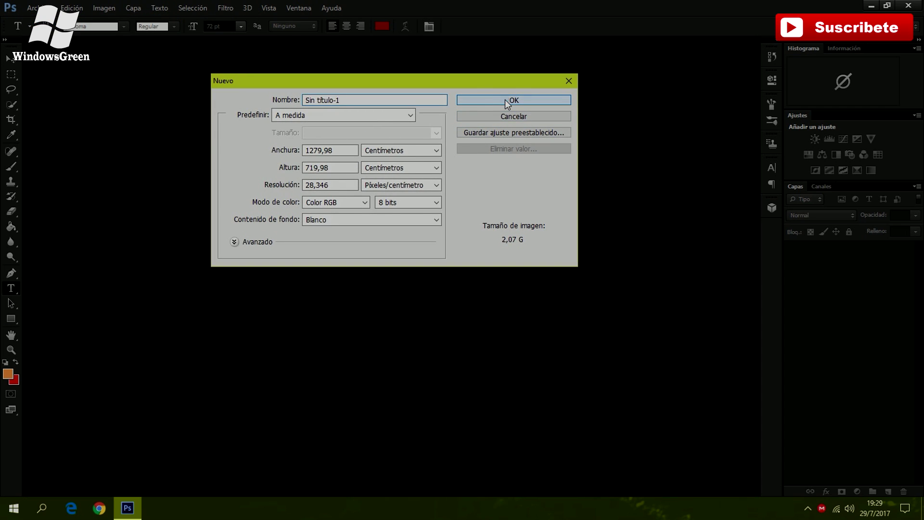
pyautogui.click(433, 197)
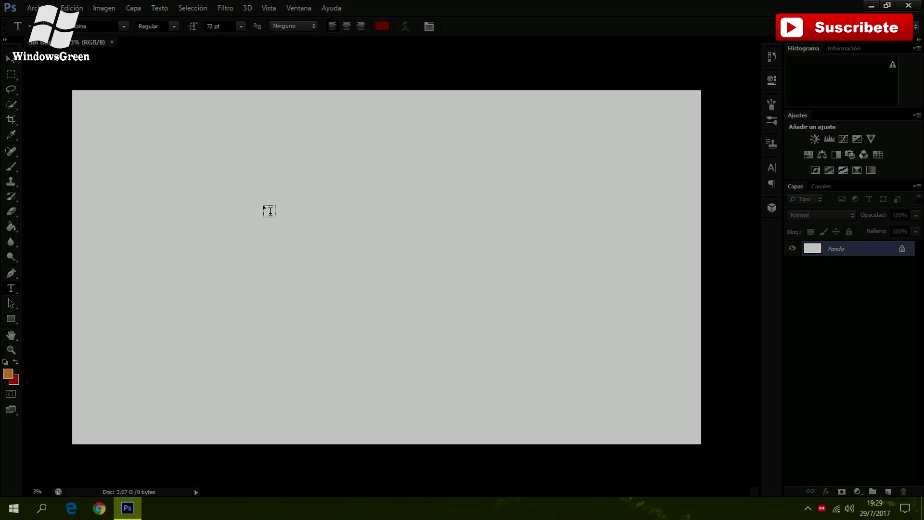
# - Add a dark red text layer on the canvas and start shifting it rightward
pyautogui.click(262, 205)
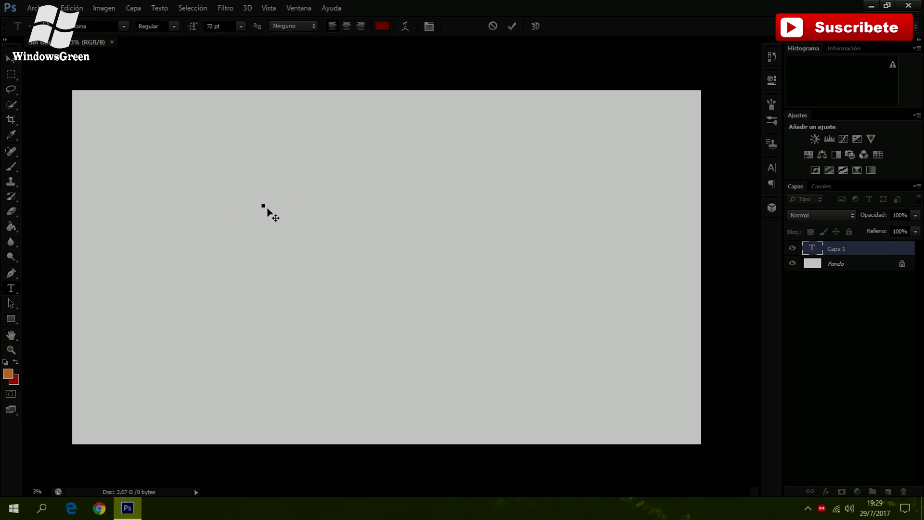
pyautogui.click(11, 287)
pyautogui.moveTo(273, 249); pyautogui.dragTo(469, 307)
pyautogui.write('hbhjjhg')
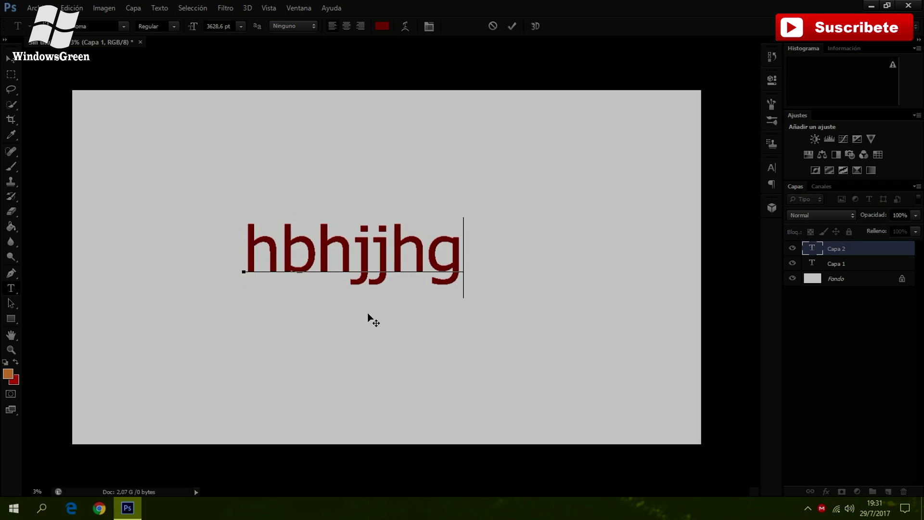
pyautogui.click(393, 270)
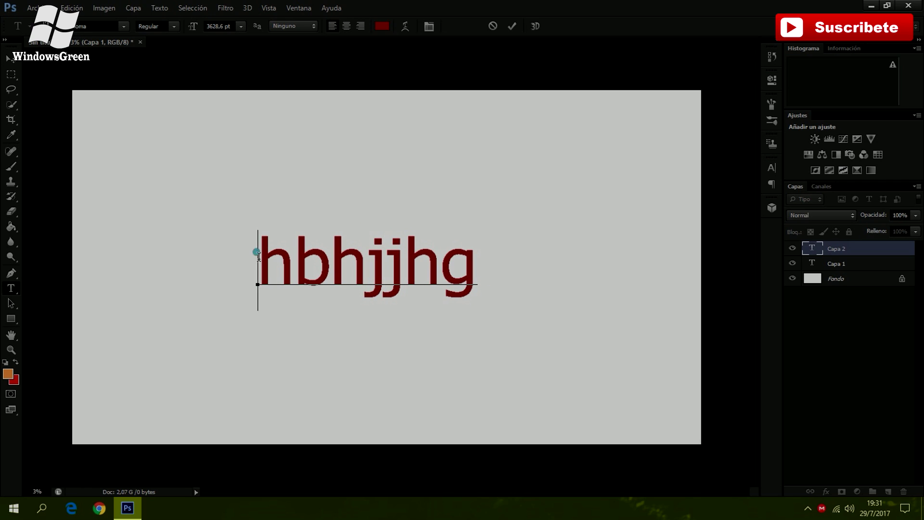
pyautogui.moveTo(258, 260)
pyautogui.mouseDown()
pyautogui.moveTo(419, 267)
pyautogui.moveTo(473, 283)
pyautogui.mouseUp()
pyautogui.moveTo(458, 337); pyautogui.dragTo(464, 330)
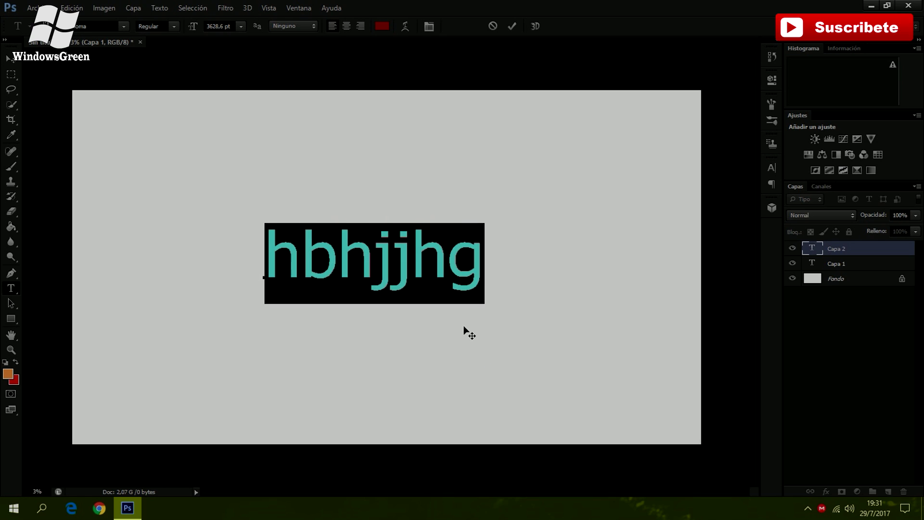
pyautogui.click(446, 272)
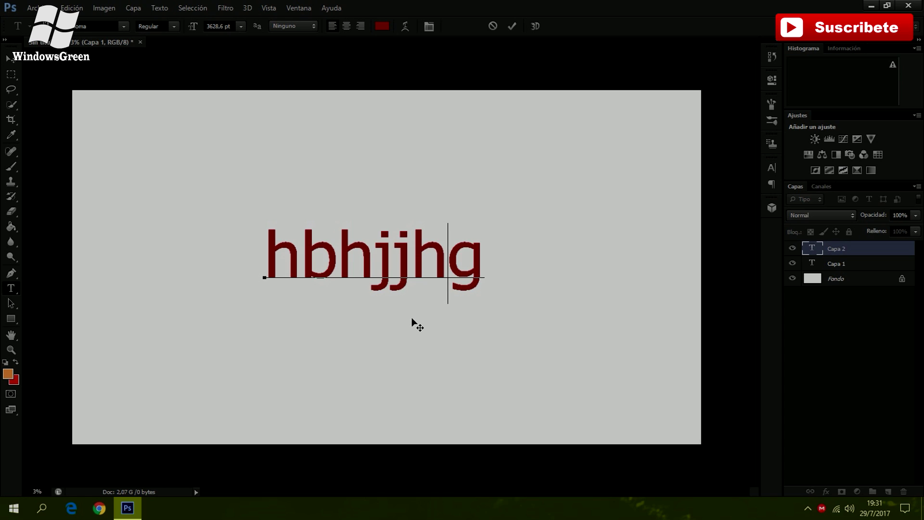
pyautogui.moveTo(411, 320); pyautogui.dragTo(438, 312)
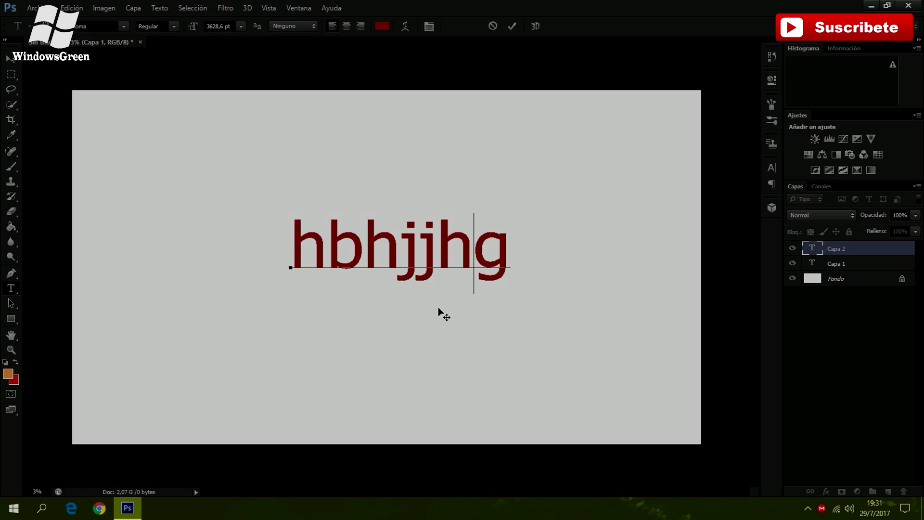
# - Delete the extra h so the text reads 'hbhjjg' and drag it toward the centre
pyautogui.doubleClick(467, 261)
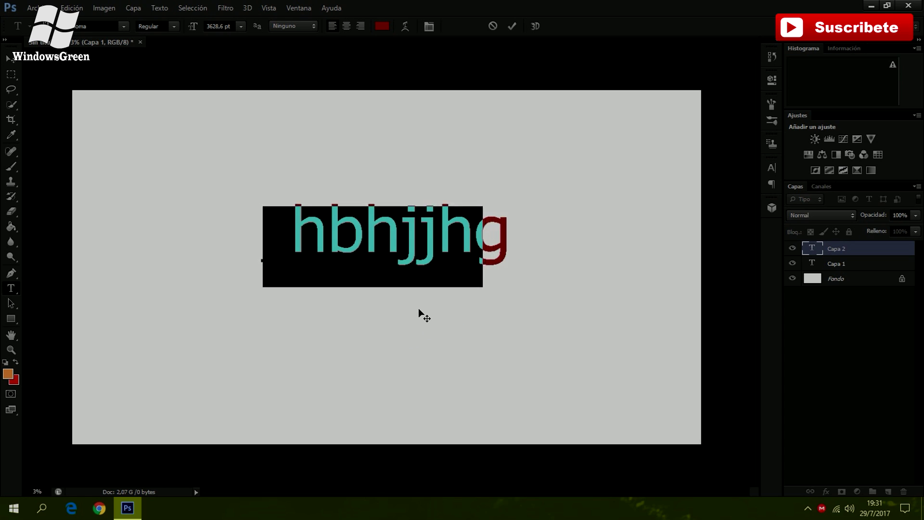
pyautogui.click(435, 259)
pyautogui.moveTo(435, 294)
pyautogui.mouseDown()
pyautogui.moveTo(350, 235)
pyautogui.moveTo(392, 279)
pyautogui.mouseUp()
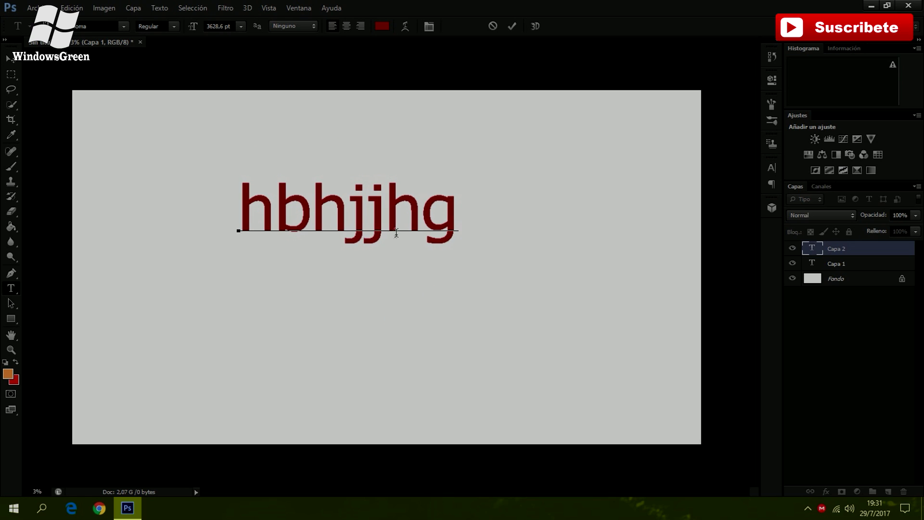
pyautogui.press('BackSpace')
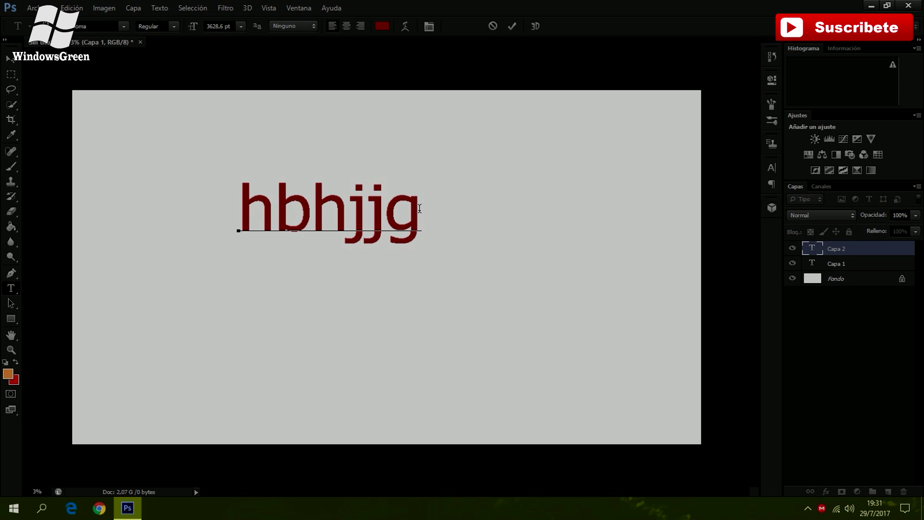
pyautogui.moveTo(389, 234); pyautogui.dragTo(416, 238)
pyautogui.moveTo(345, 264)
pyautogui.mouseDown()
pyautogui.moveTo(413, 279)
pyautogui.moveTo(399, 289)
pyautogui.mouseUp()
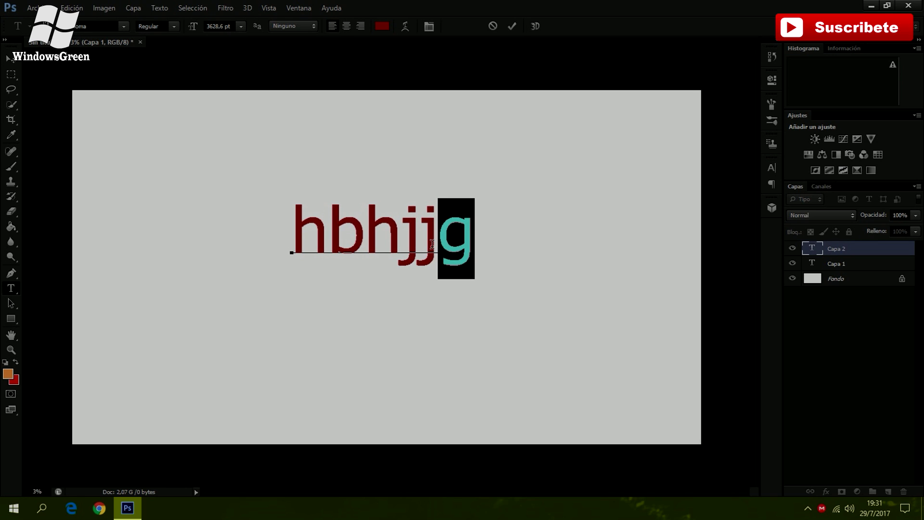
pyautogui.click(432, 244)
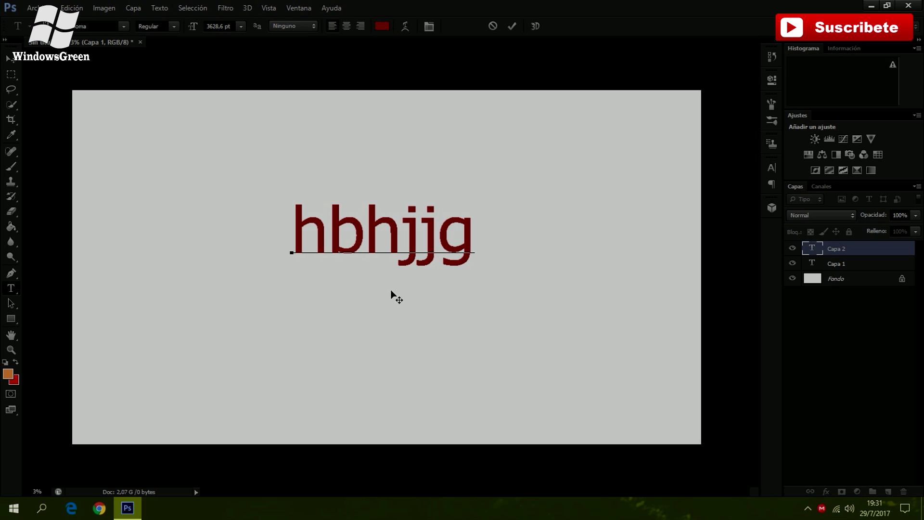
pyautogui.moveTo(392, 295)
pyautogui.mouseDown()
pyautogui.moveTo(341, 302)
pyautogui.moveTo(406, 275)
pyautogui.moveTo(429, 295)
pyautogui.moveTo(382, 294)
pyautogui.moveTo(381, 308)
pyautogui.mouseUp()
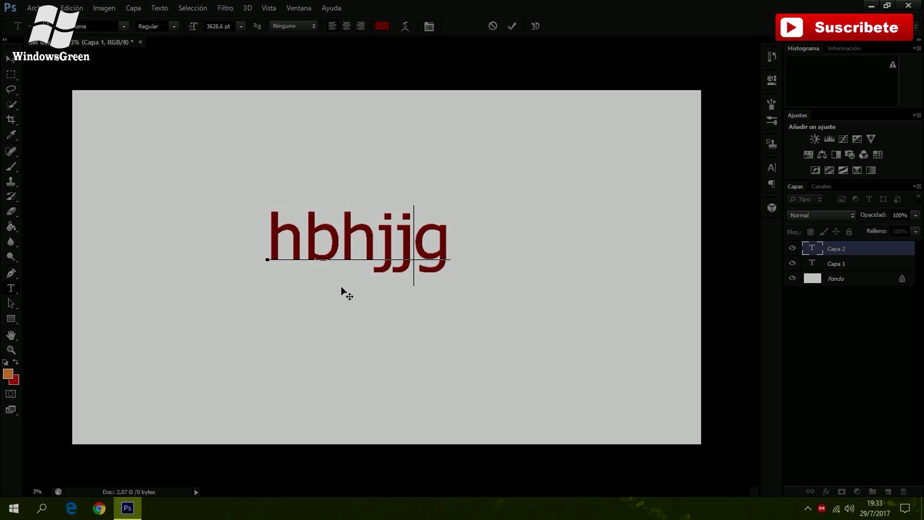
# - Commit the 'hbhjjg' text and nudge it slightly up and to the left
pyautogui.moveTo(342, 287); pyautogui.dragTo(361, 292)
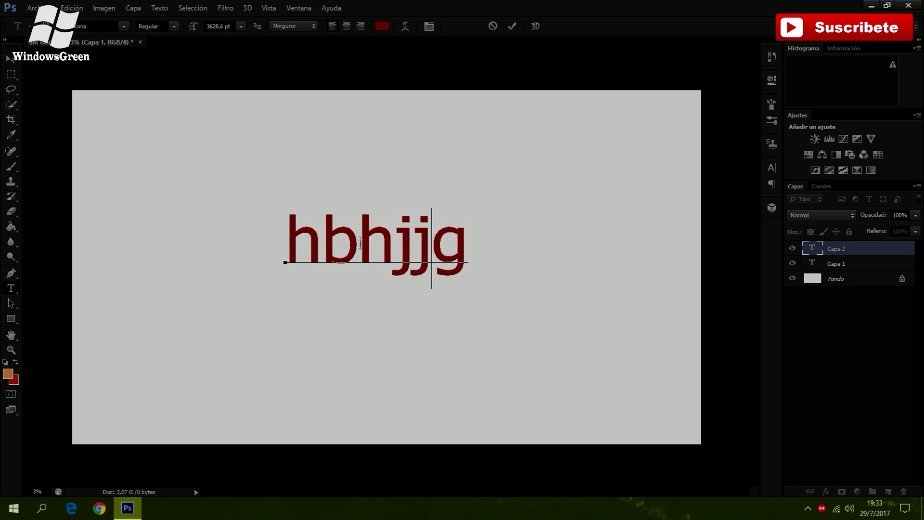
pyautogui.moveTo(403, 313); pyautogui.dragTo(427, 320)
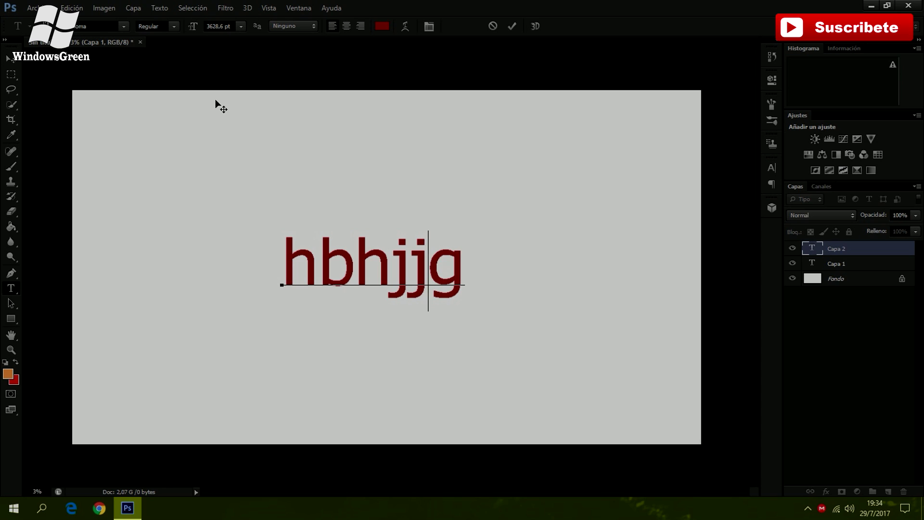
pyautogui.moveTo(337, 195); pyautogui.dragTo(318, 191)
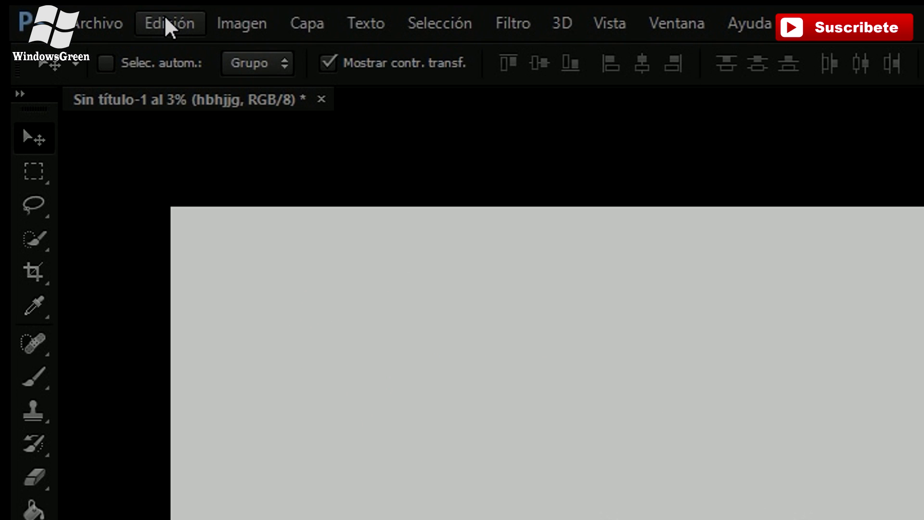
# - Set the text engine in Edición > Preferencias > Texto to Oriente Medio and confirm
pyautogui.click(165, 19)
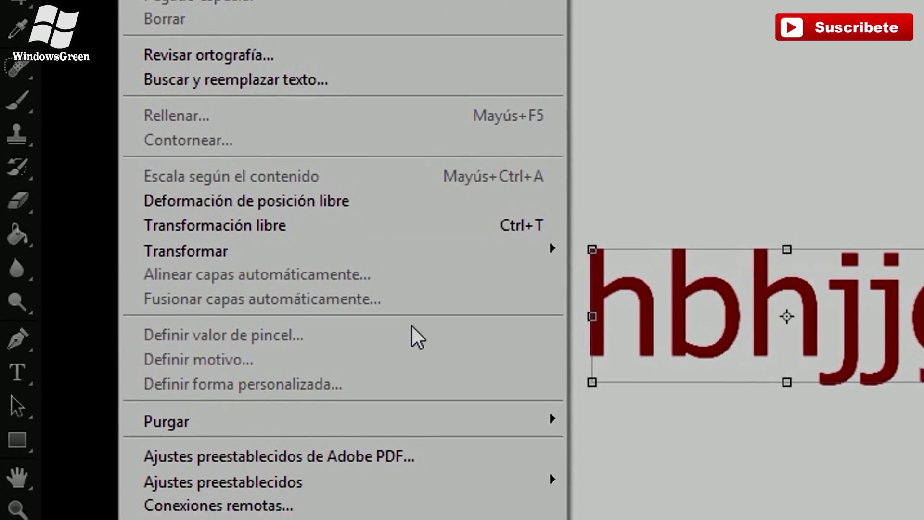
pyautogui.moveTo(318, 304)
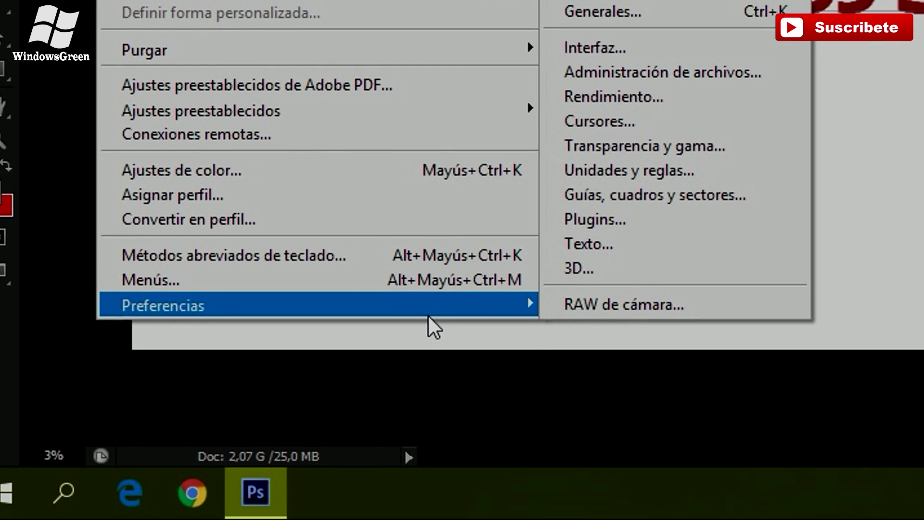
pyautogui.click(785, 251)
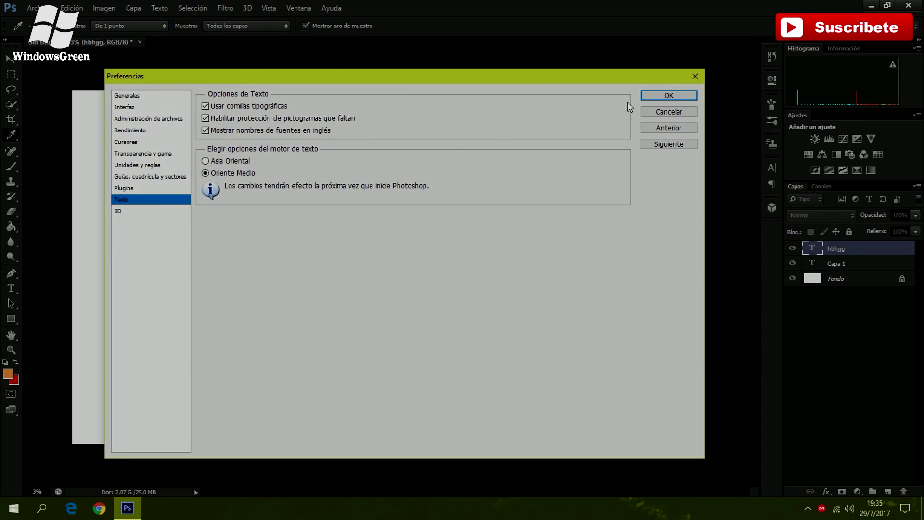
pyautogui.click(665, 96)
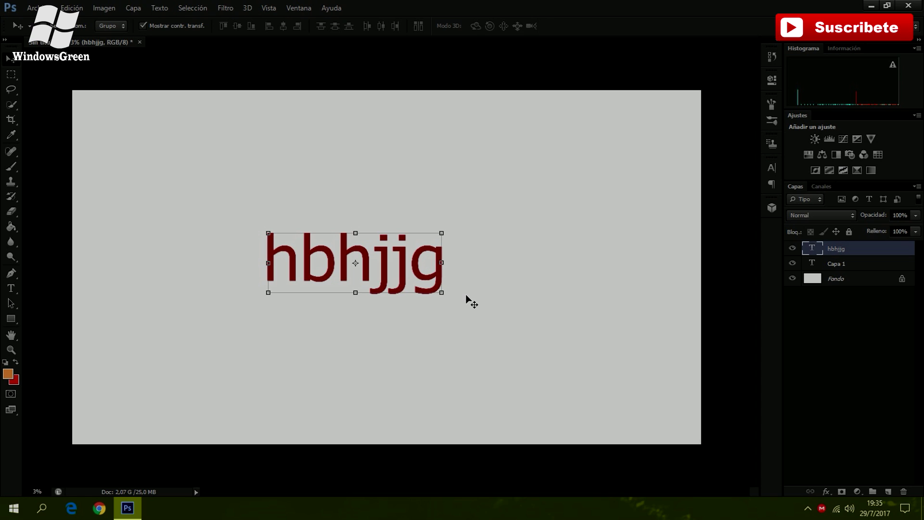
# - Quit Photoshop without saving the 'hbhjjg' test document
pyautogui.moveTo(466, 296); pyautogui.dragTo(477, 298)
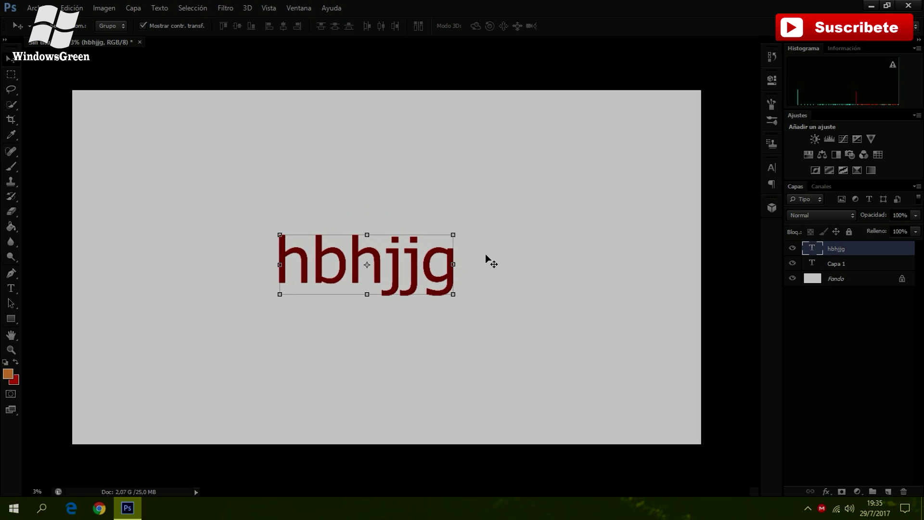
pyautogui.click(908, 5)
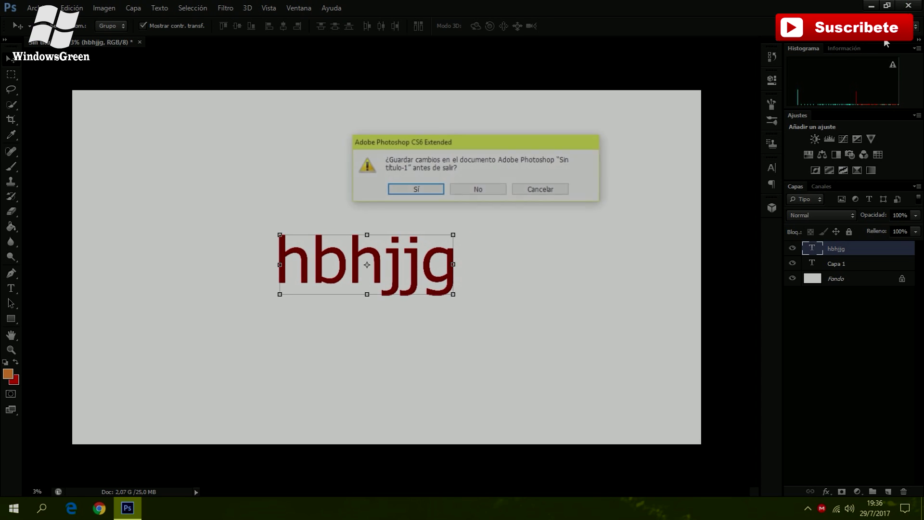
pyautogui.click(489, 188)
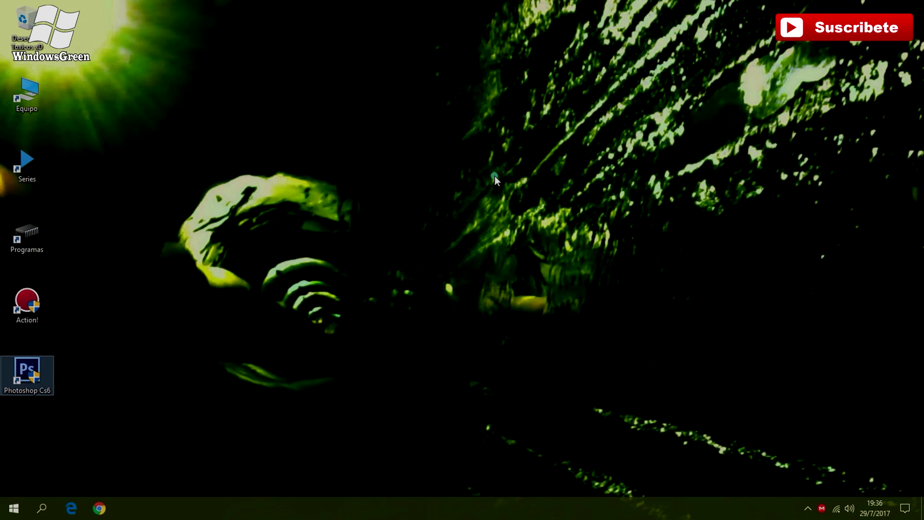
pyautogui.click(430, 214)
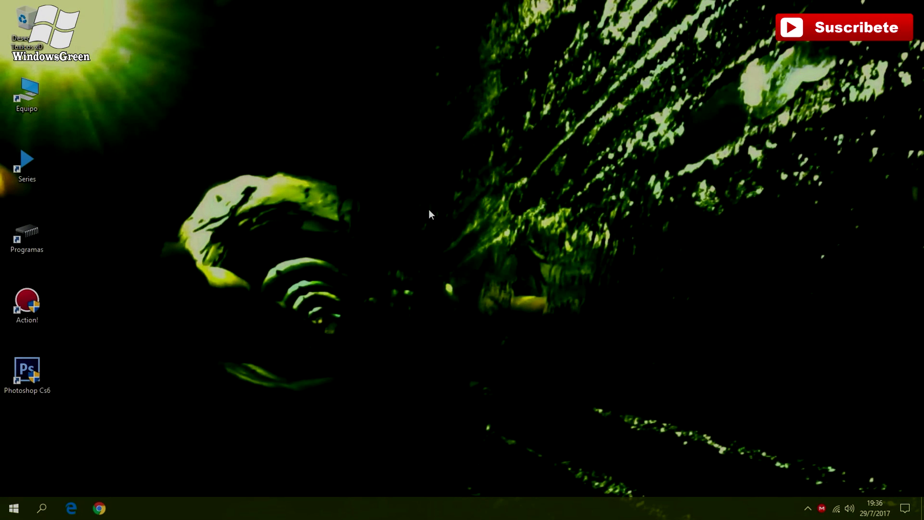
# - Relaunch Photoshop CS6 in Spanish (es-ES), allowing the permission prompt
pyautogui.doubleClick(38, 365)
pyautogui.click(381, 337)
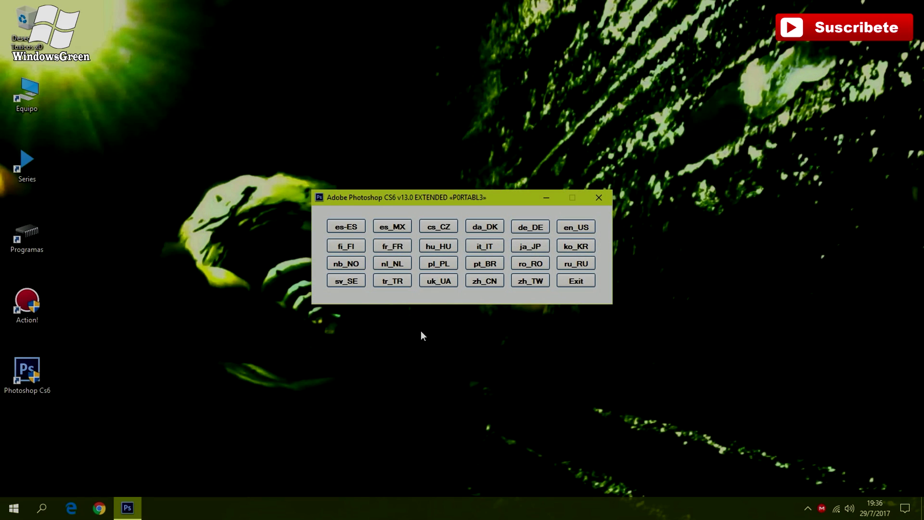
pyautogui.click(340, 224)
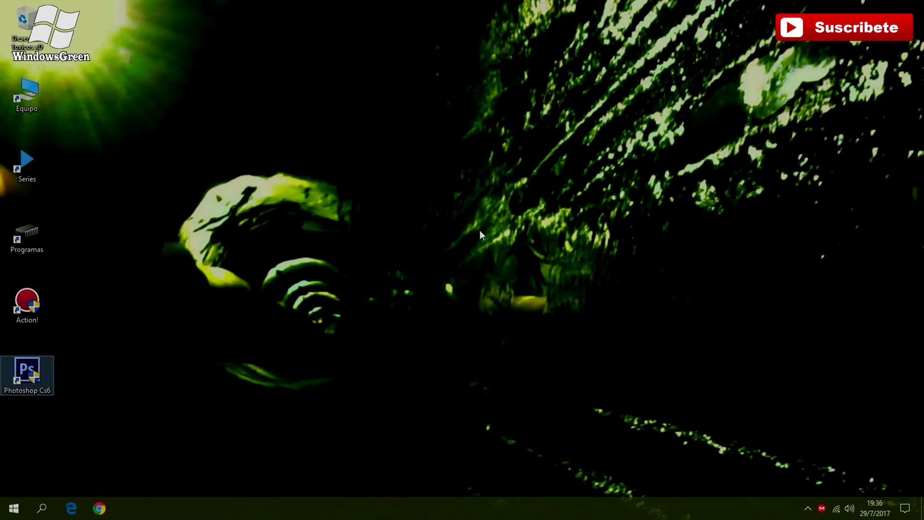
pyautogui.click(33, 8)
# - Create a new document, accepting the size warning, and start a Type tool layer on it
pyautogui.click(53, 21)
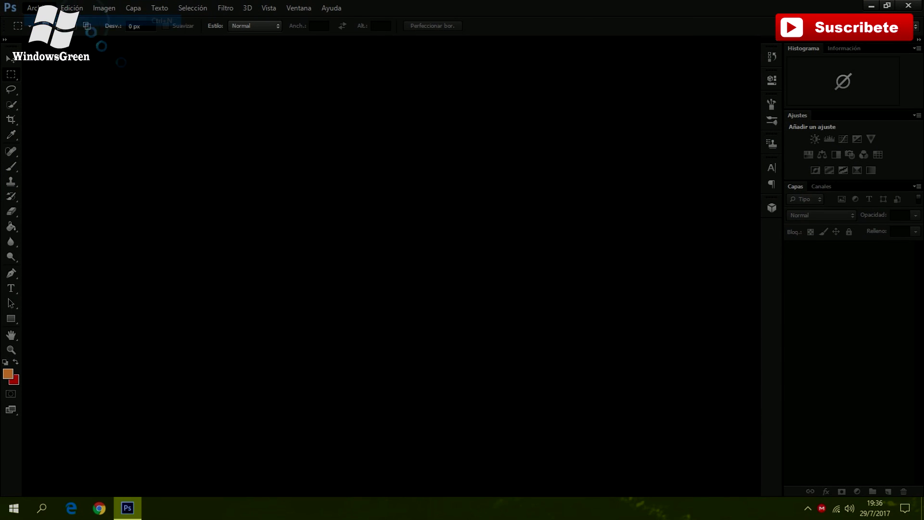
pyautogui.click(528, 102)
pyautogui.click(431, 195)
pyautogui.click(13, 299)
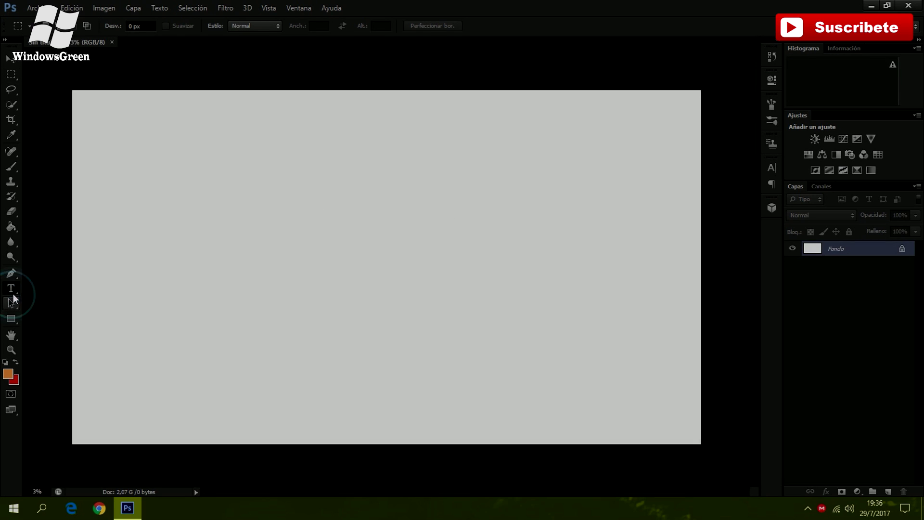
pyautogui.click(284, 235)
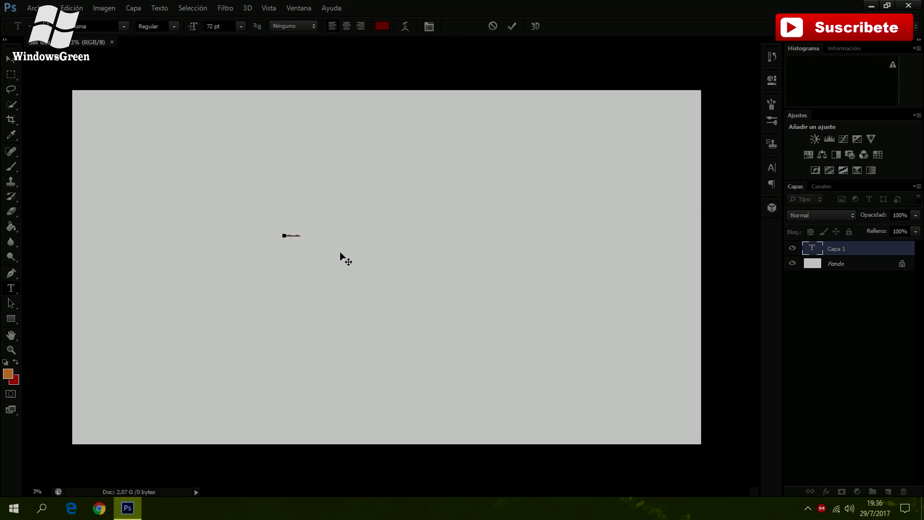
# - Type 'suscribete !!' in dark red, fixing typos, and enlarge the text box
pyautogui.moveTo(337, 253)
pyautogui.mouseDown()
pyautogui.moveTo(406, 253)
pyautogui.moveTo(500, 279)
pyautogui.mouseUp()
pyautogui.hotkey('ctrl', 'a')
pyautogui.press('BackSpace')
pyautogui.write('suscribete')
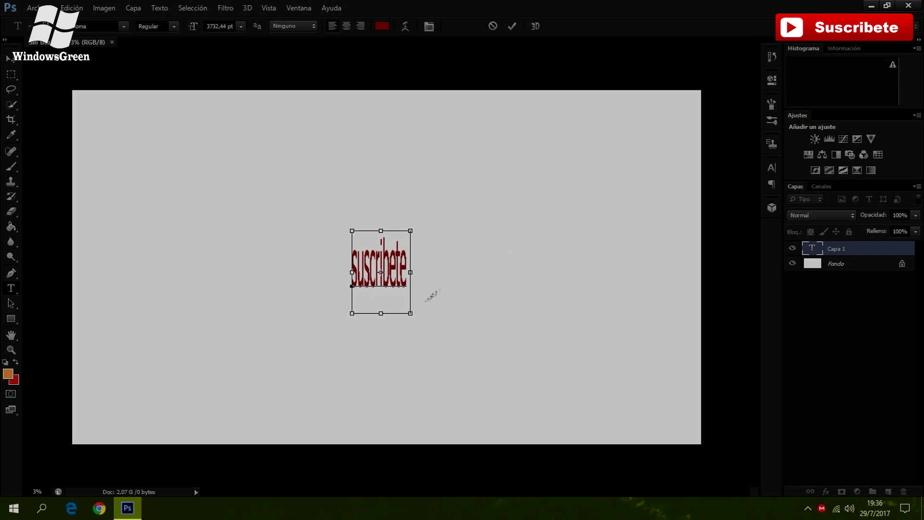
pyautogui.moveTo(410, 313)
pyautogui.mouseDown()
pyautogui.moveTo(540, 305)
pyautogui.moveTo(443, 298)
pyautogui.mouseUp()
pyautogui.write('!!1')
pyautogui.press('BackSpace')
pyautogui.write('!')
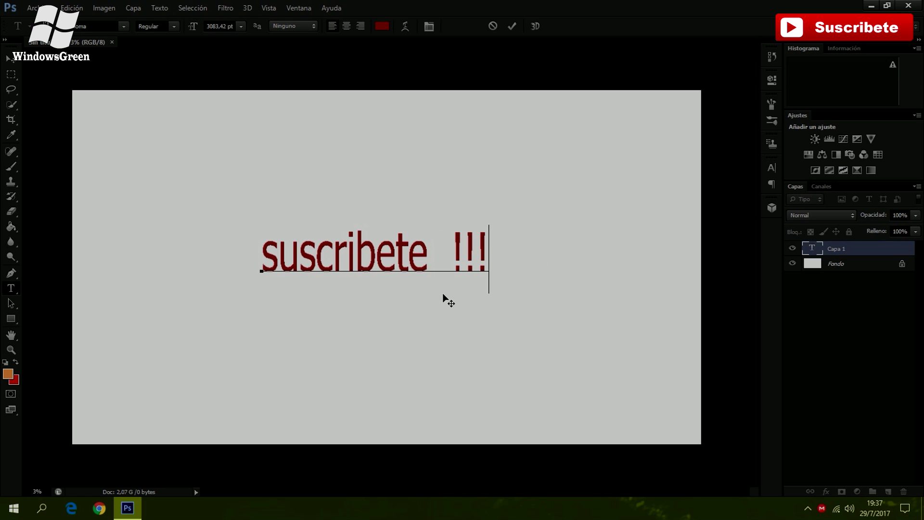
pyautogui.press('BackSpace')
# - Ctrl-drag the 'suscribete !!' text in several moves until it settles just left of centre
pyautogui.moveTo(443, 295)
pyautogui.mouseDown()
pyautogui.moveTo(481, 307)
pyautogui.moveTo(470, 323)
pyautogui.mouseUp()
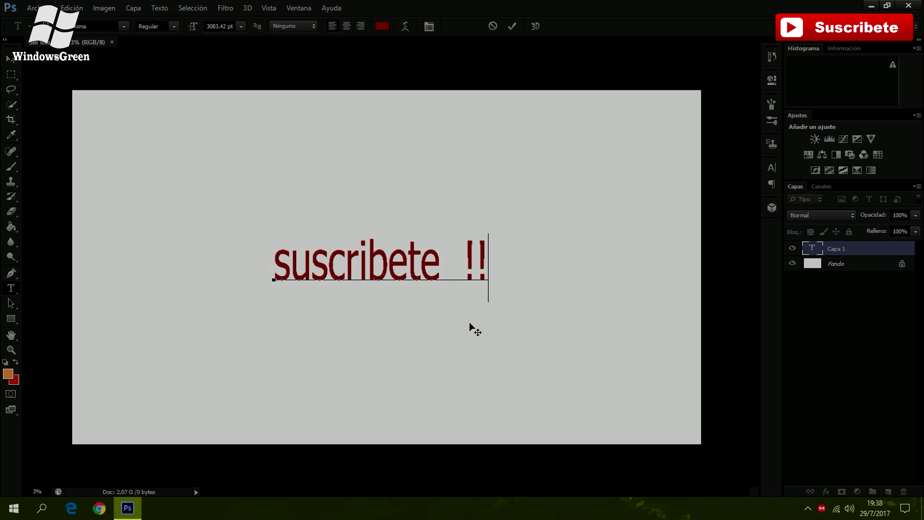
pyautogui.moveTo(469, 323); pyautogui.dragTo(461, 332)
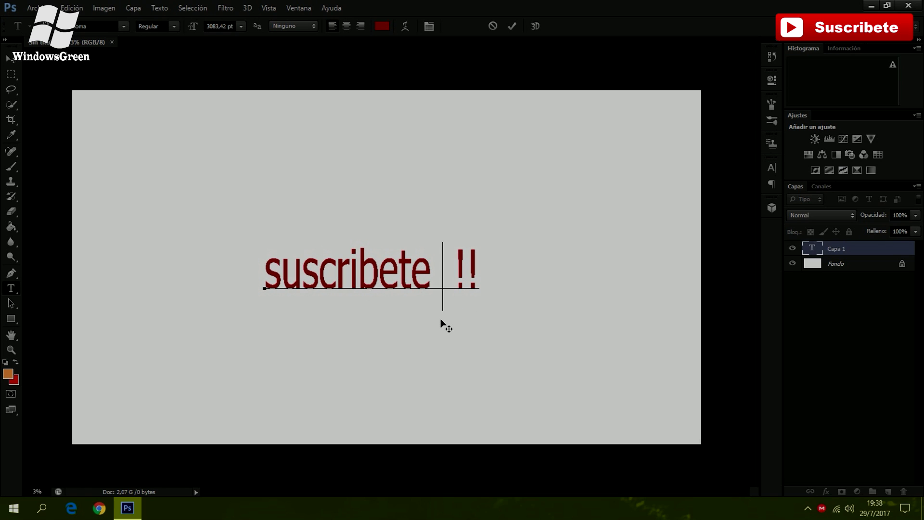
pyautogui.moveTo(440, 320)
pyautogui.mouseDown()
pyautogui.moveTo(403, 331)
pyautogui.moveTo(339, 326)
pyautogui.mouseUp()
pyautogui.moveTo(481, 310)
pyautogui.mouseDown()
pyautogui.moveTo(473, 294)
pyautogui.moveTo(485, 313)
pyautogui.mouseUp()
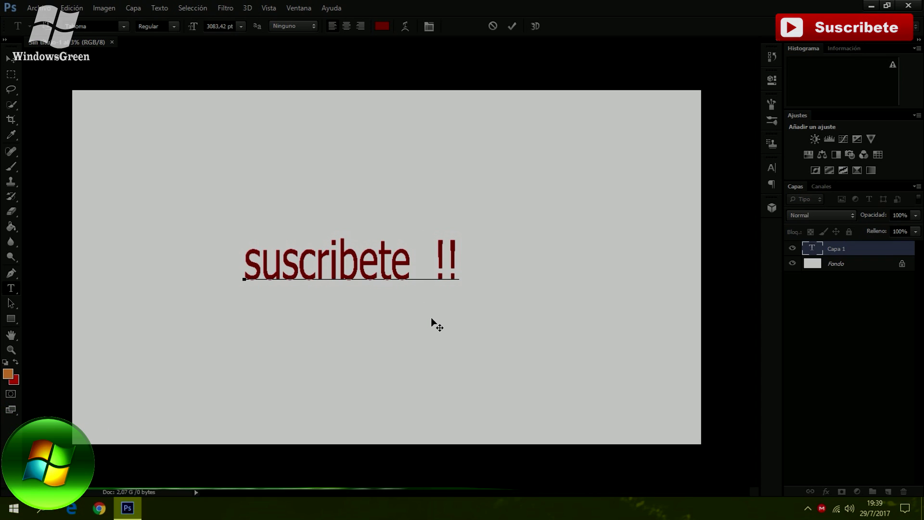
pyautogui.click(807, 508)
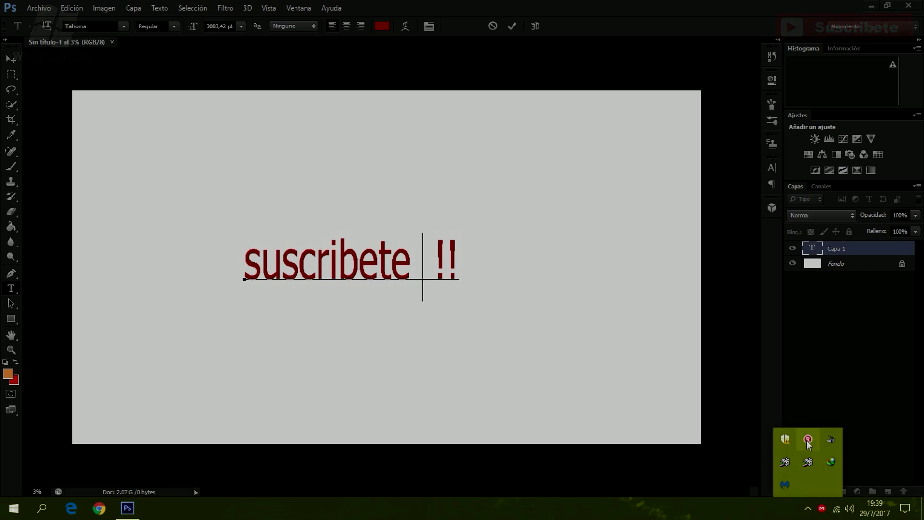